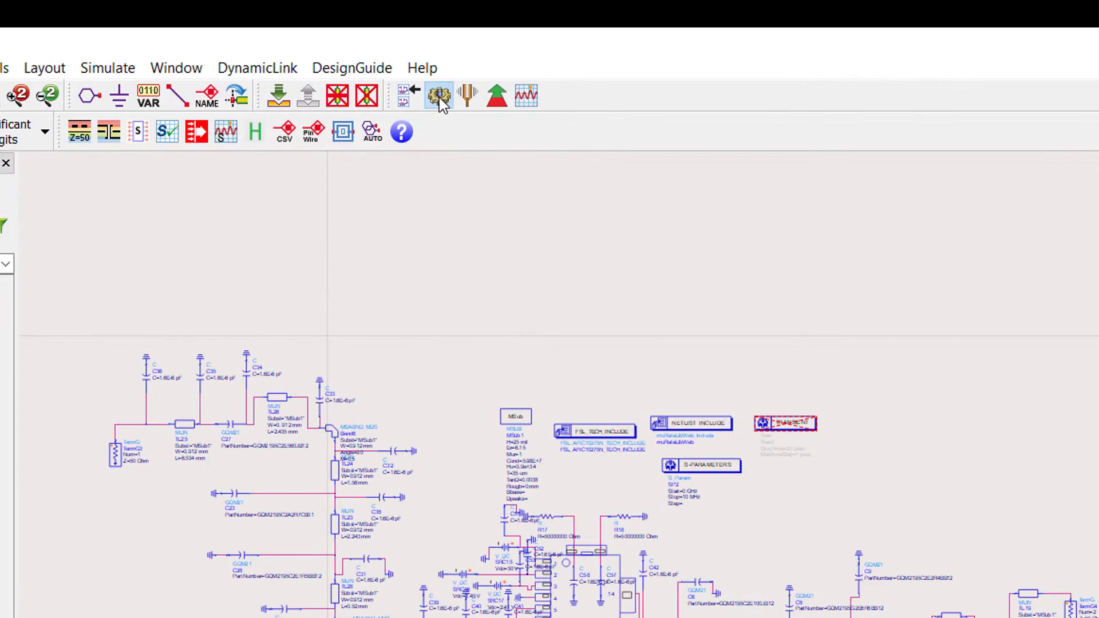
Run the simulation, which stops on a line 46 netlist syntax error, then close the simulator window
left_click(440, 97)
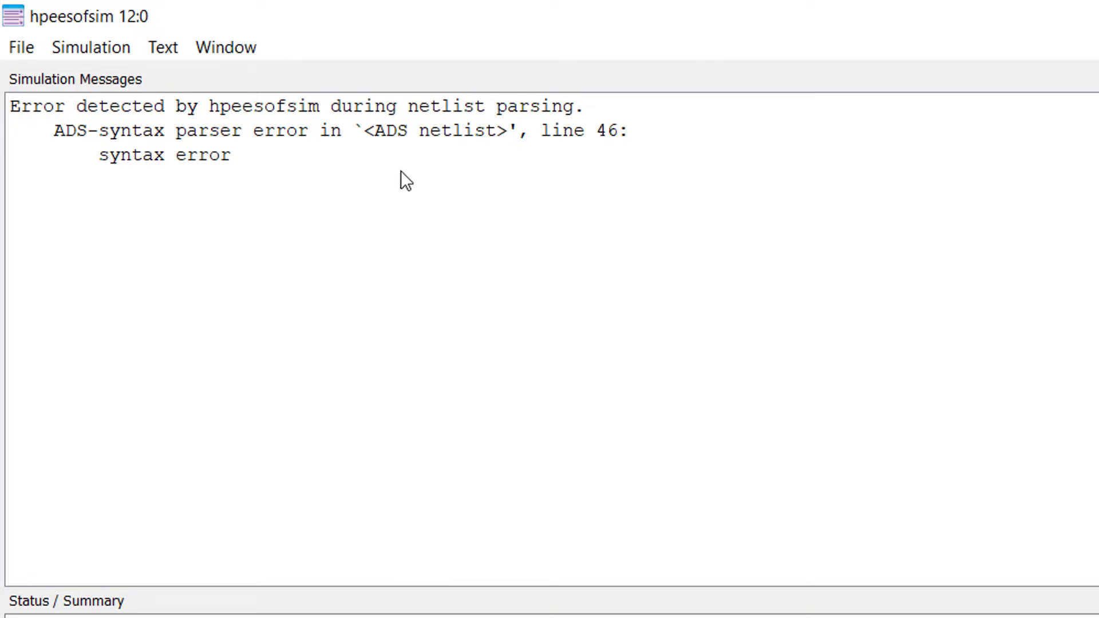
left_click(1035, 5)
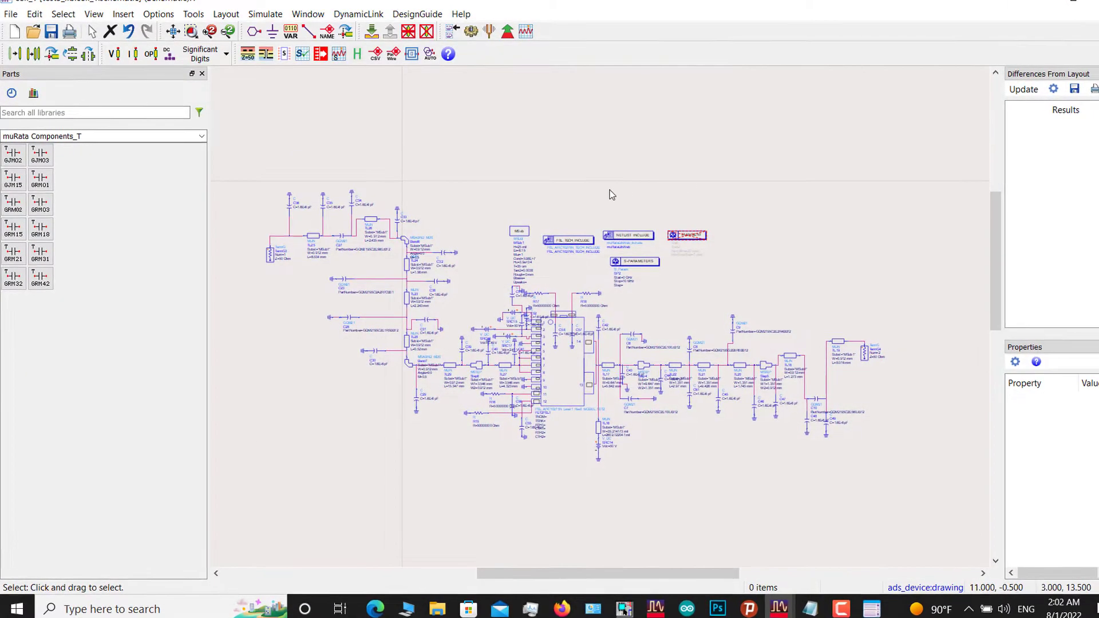
Open the DynamicLink menu in the schematic window
left_click(360, 15)
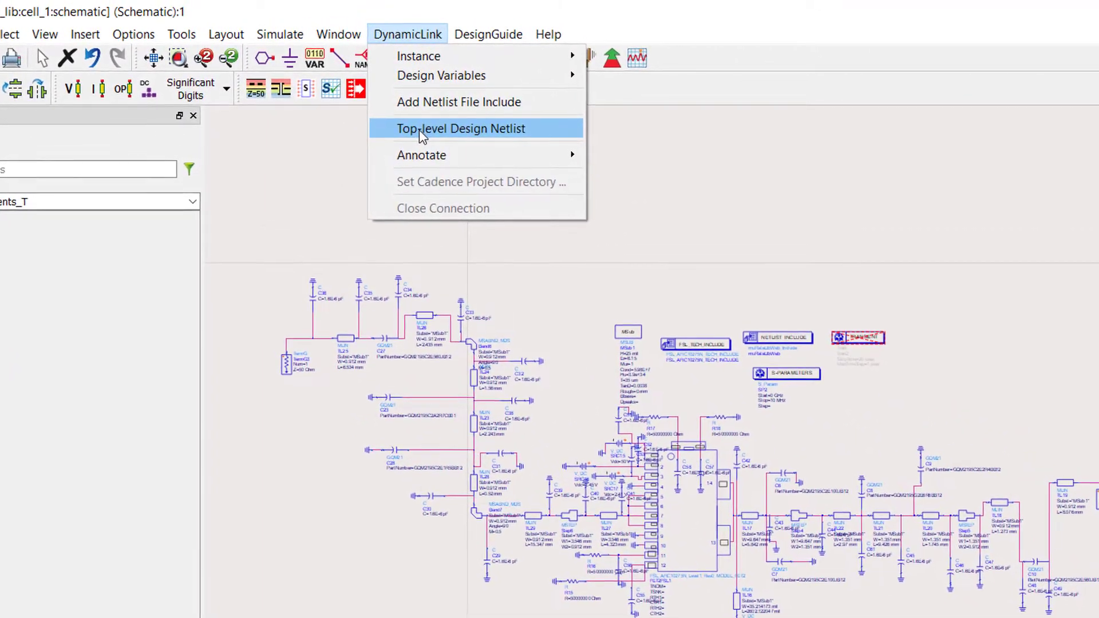
Open the top-level design netlist in WordPad, copy all its text, and switch to the empty Notepad document
left_click(420, 131)
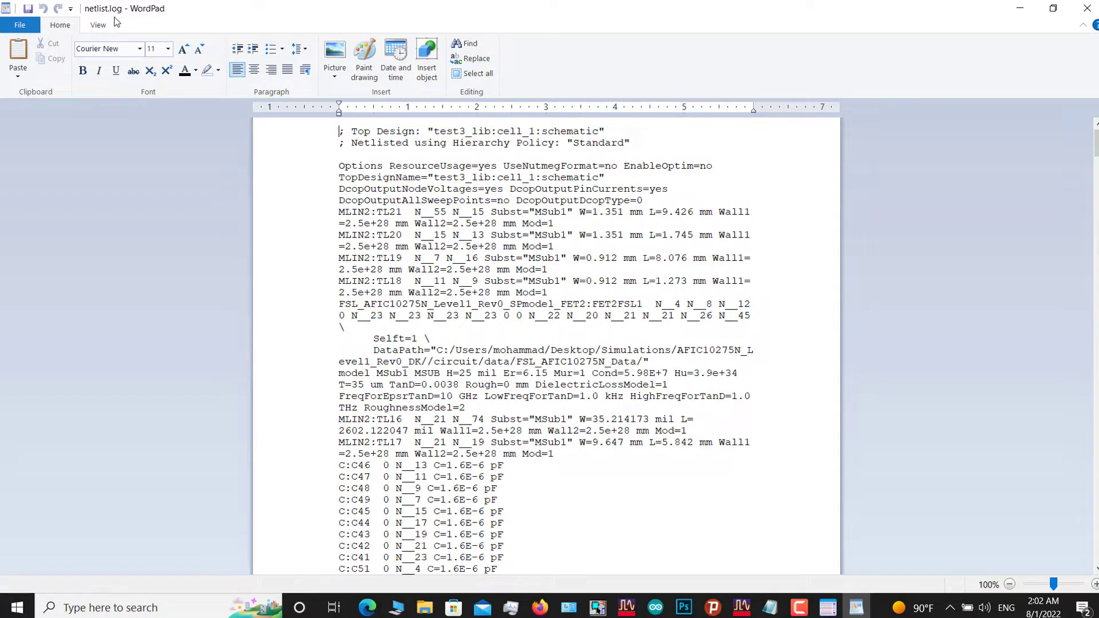
key("ctrl+a")
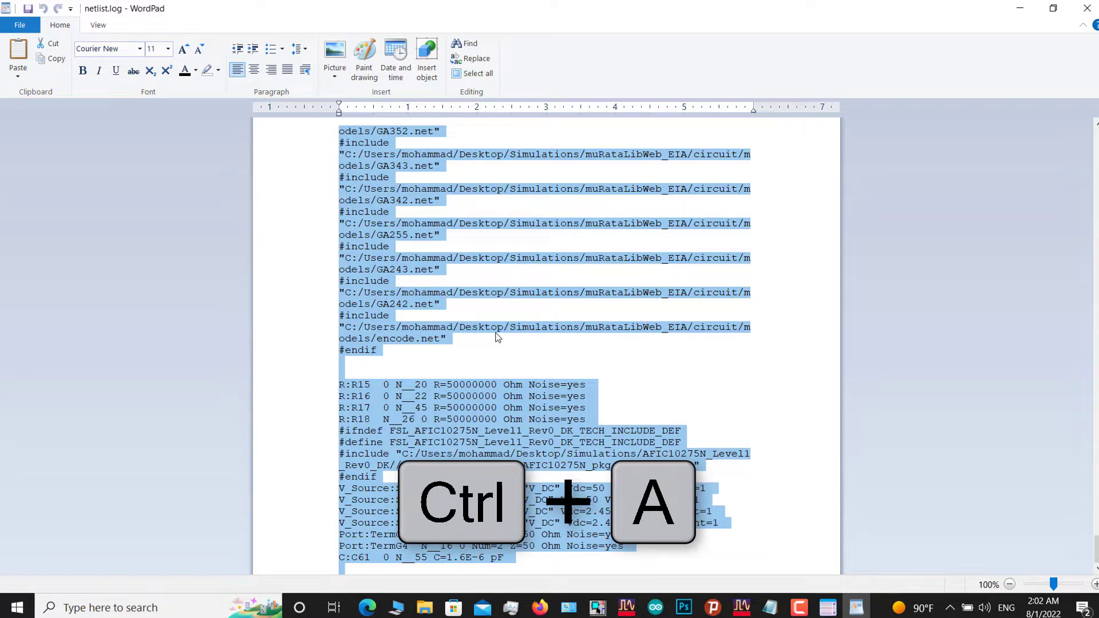
key("ctrl+c")
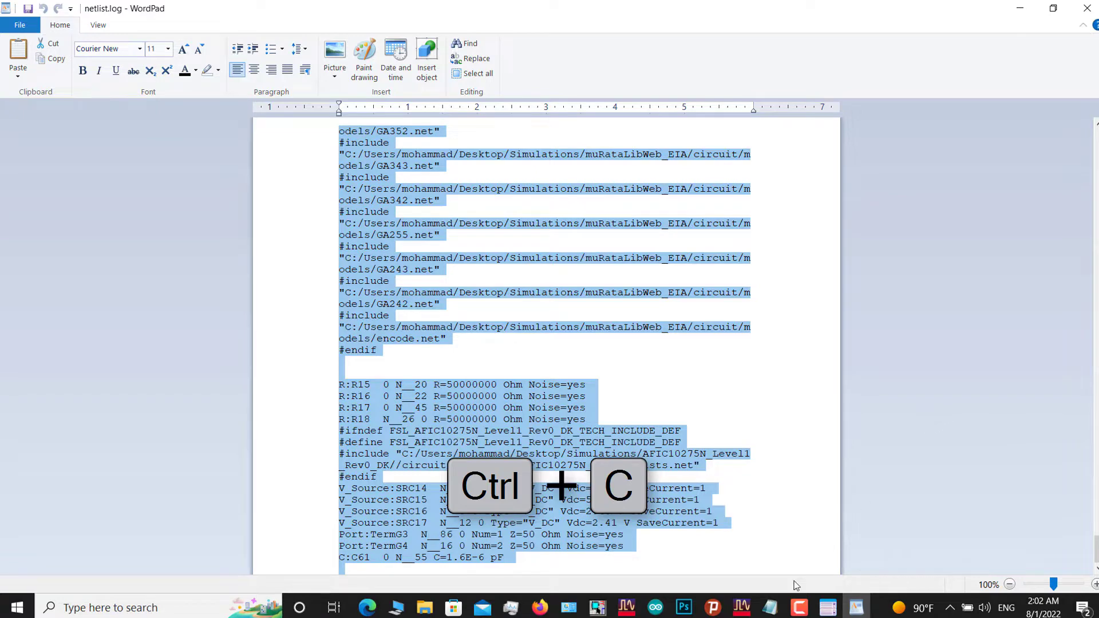
left_click(770, 605)
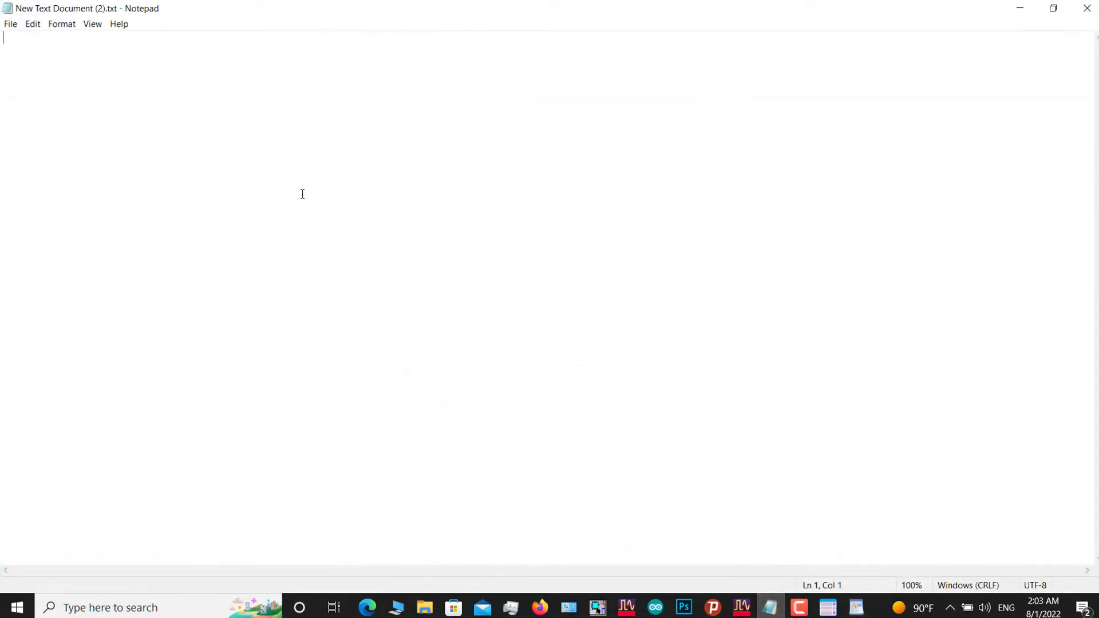
Paste the netlist into New Text Document (2).txt, open Go To Line, and hide the simulator window
key("ctrl+v")
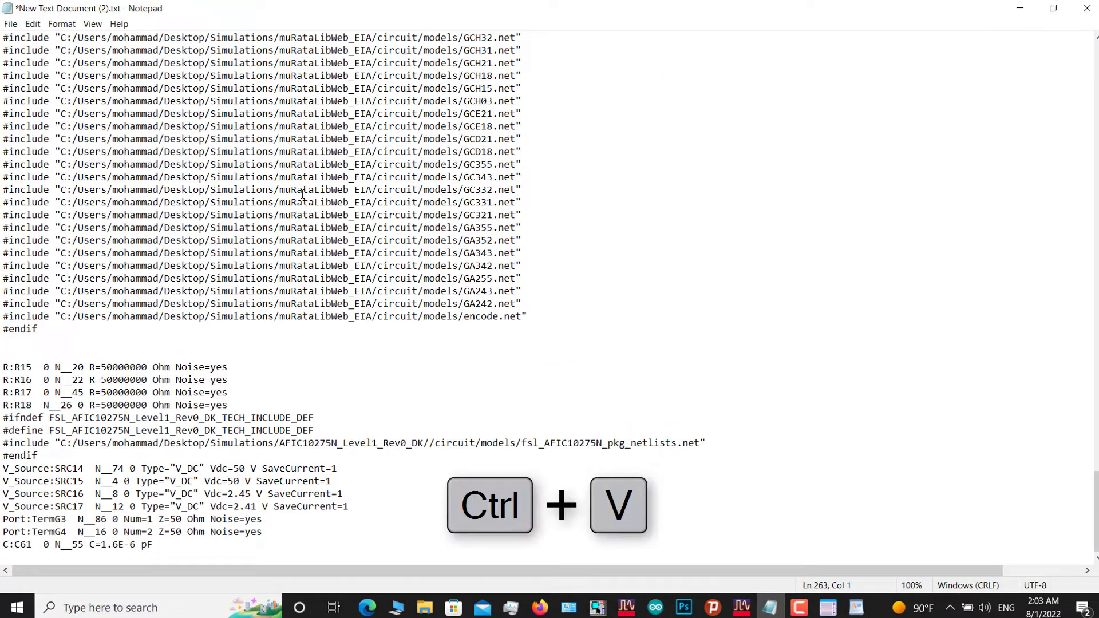
scroll(378, 138, "up", 2)
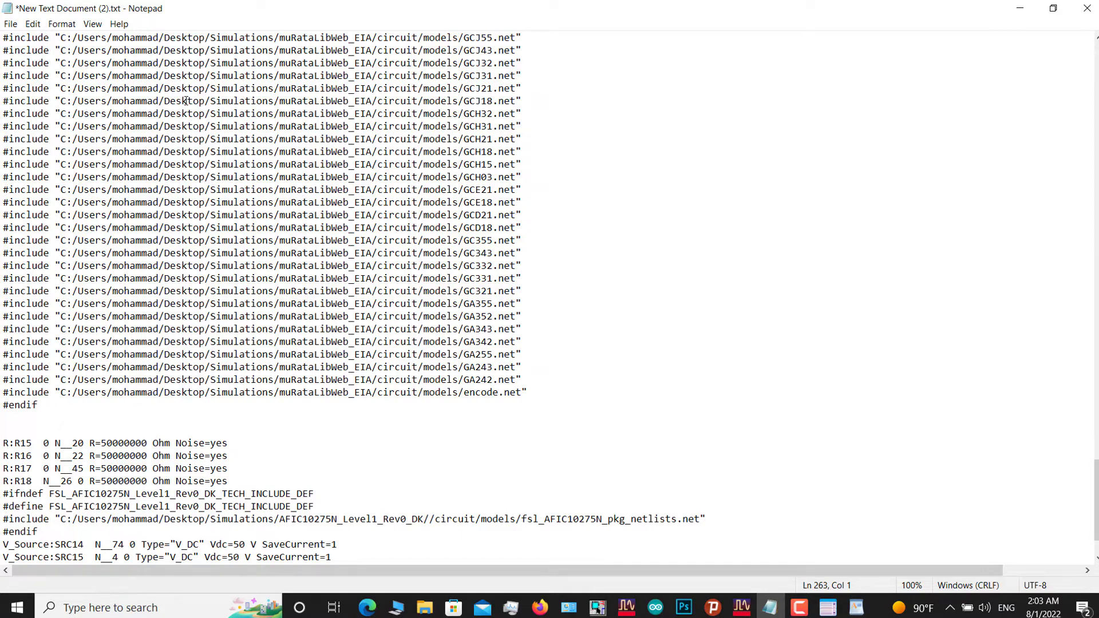
key("ctrl+g")
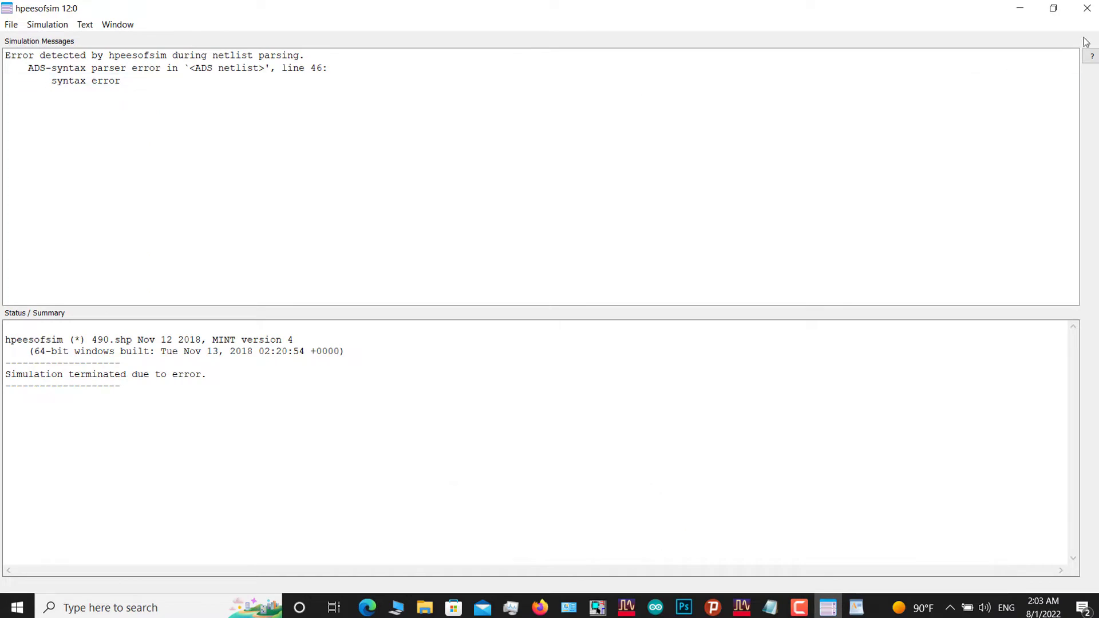
left_click(1020, 8)
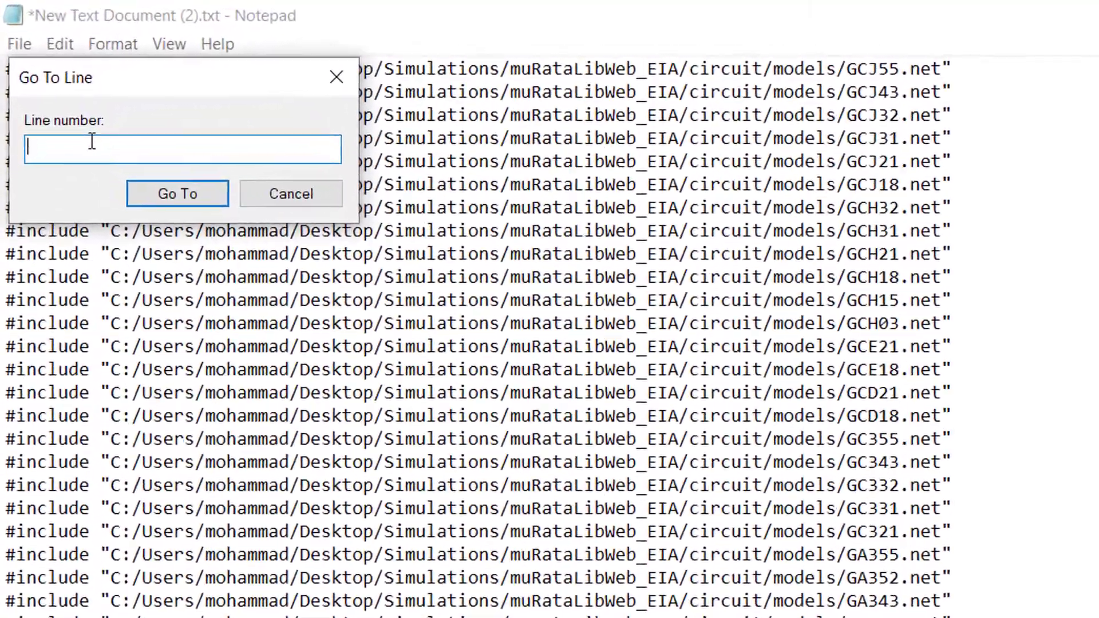
Jump to netlist line 46 and highlight TL26's width value 'W=0. 912' with its stray space
type("46")
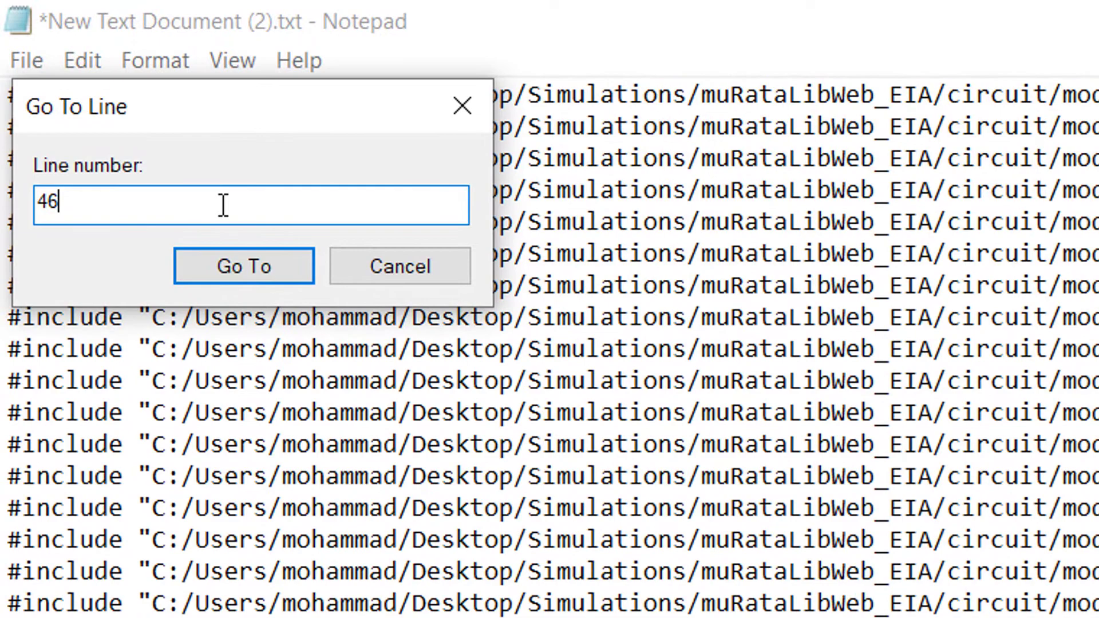
left_click(286, 264)
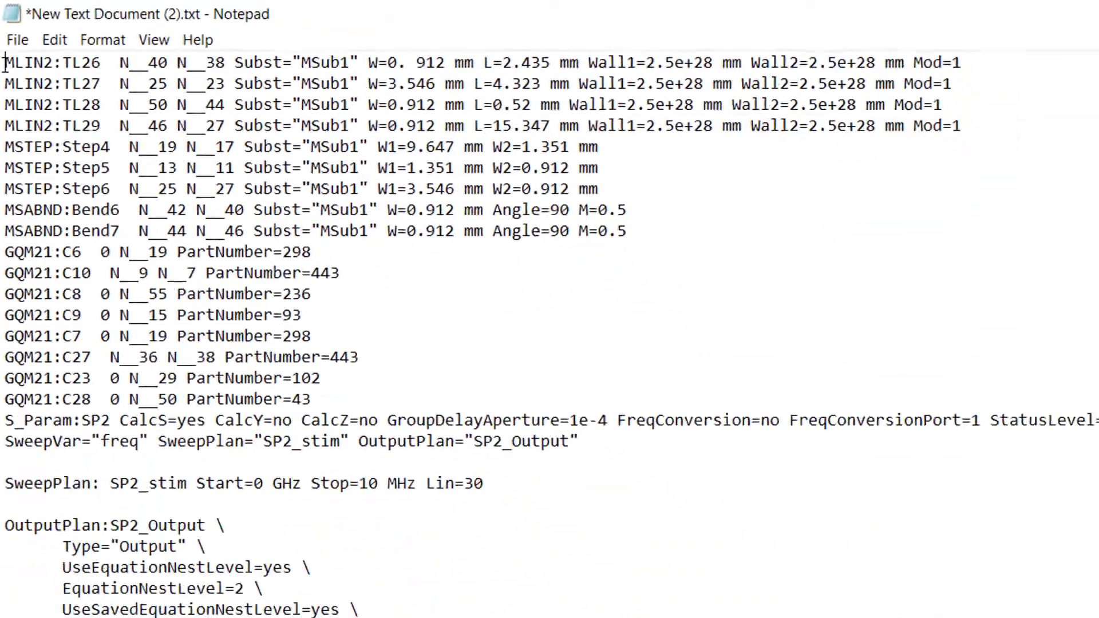
left_click_drag(3, 38, 594, 38)
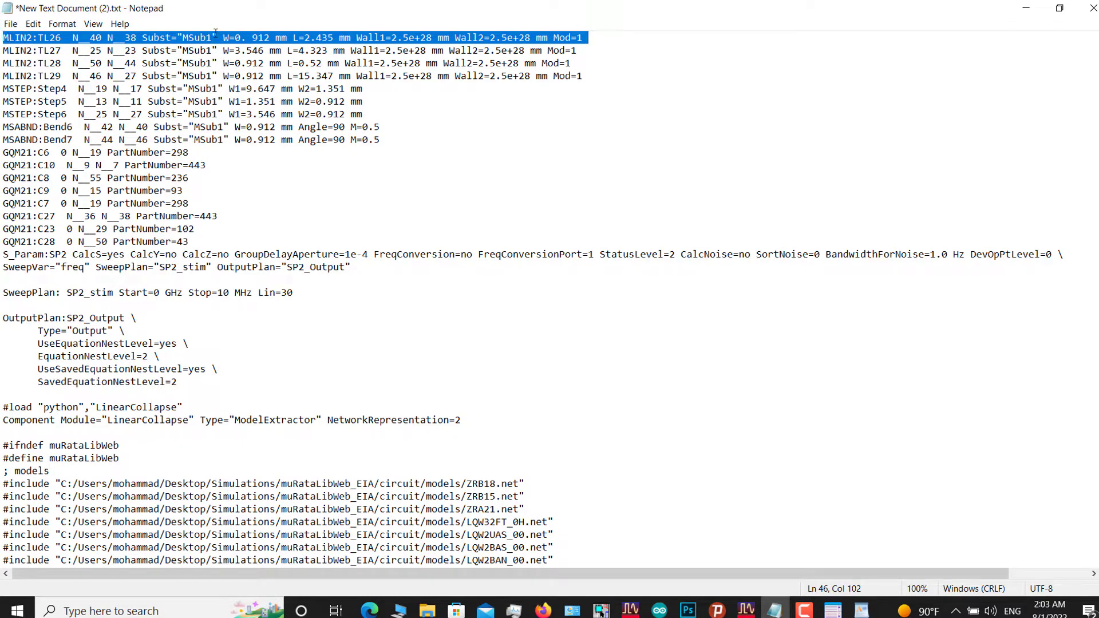
left_click(122, 35)
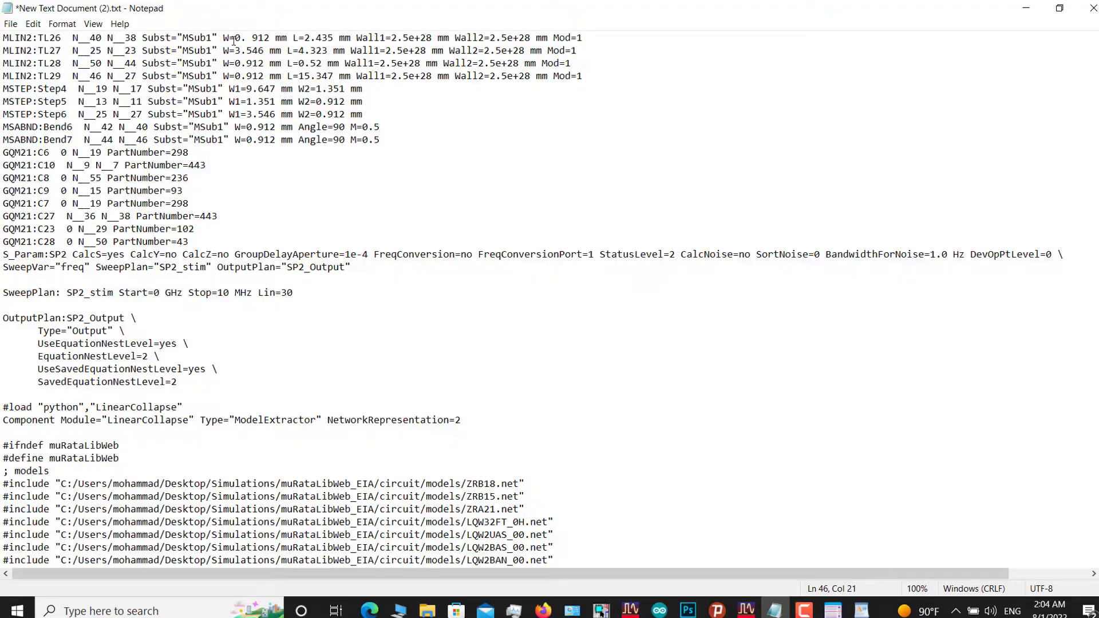
left_click_drag(223, 38, 256, 43)
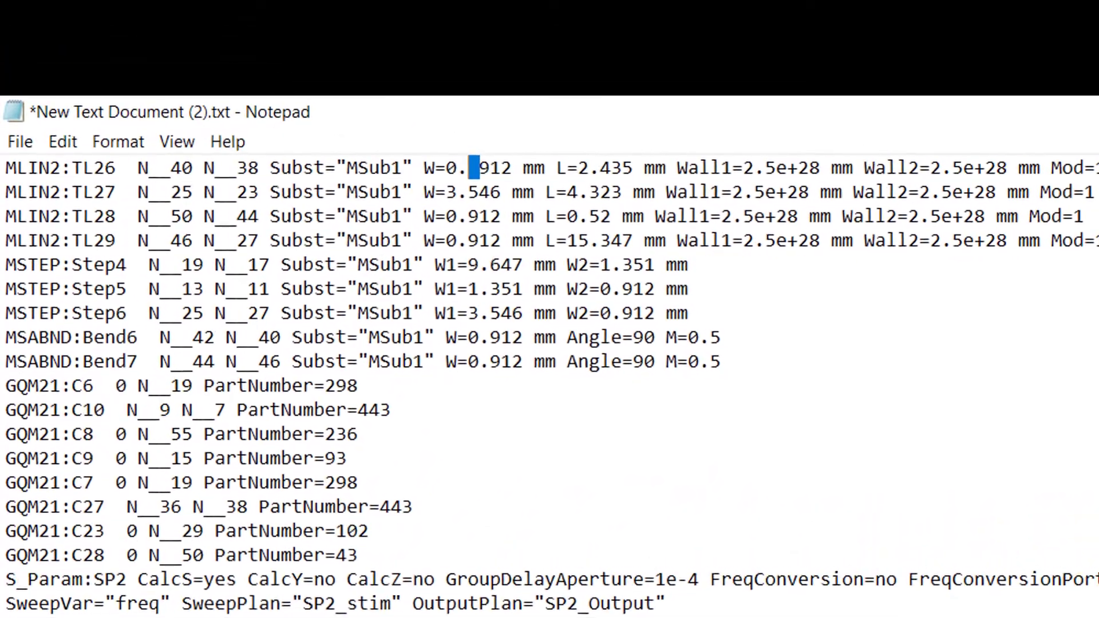
double_click(87, 149)
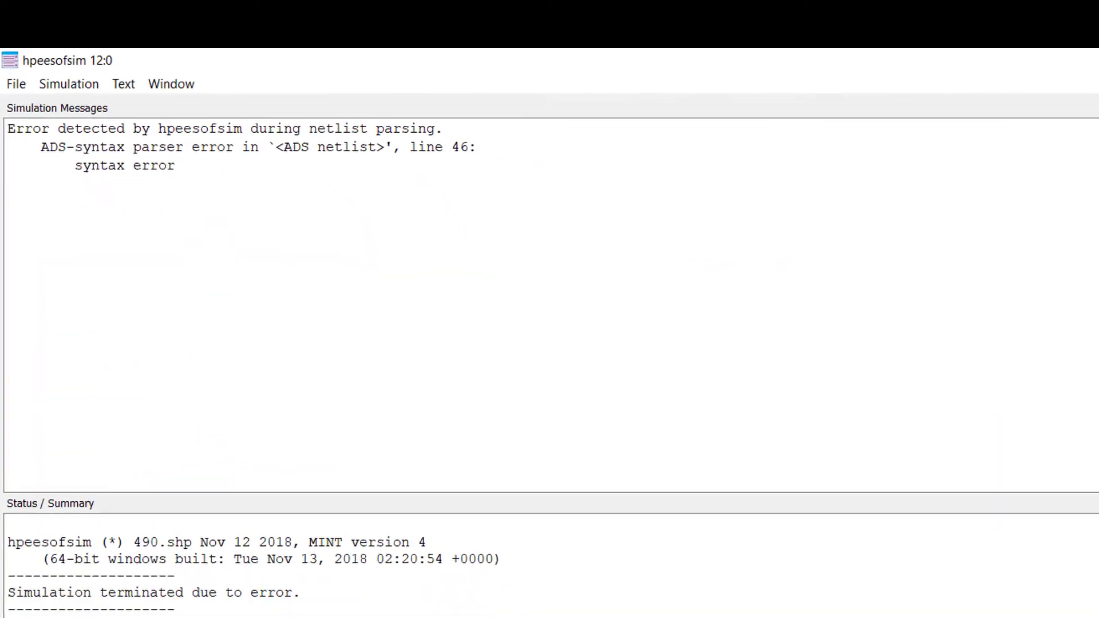
Bring the cell_1 schematic back to front and zoom in on TL26
mouse_move(736, 604)
left_click(816, 543)
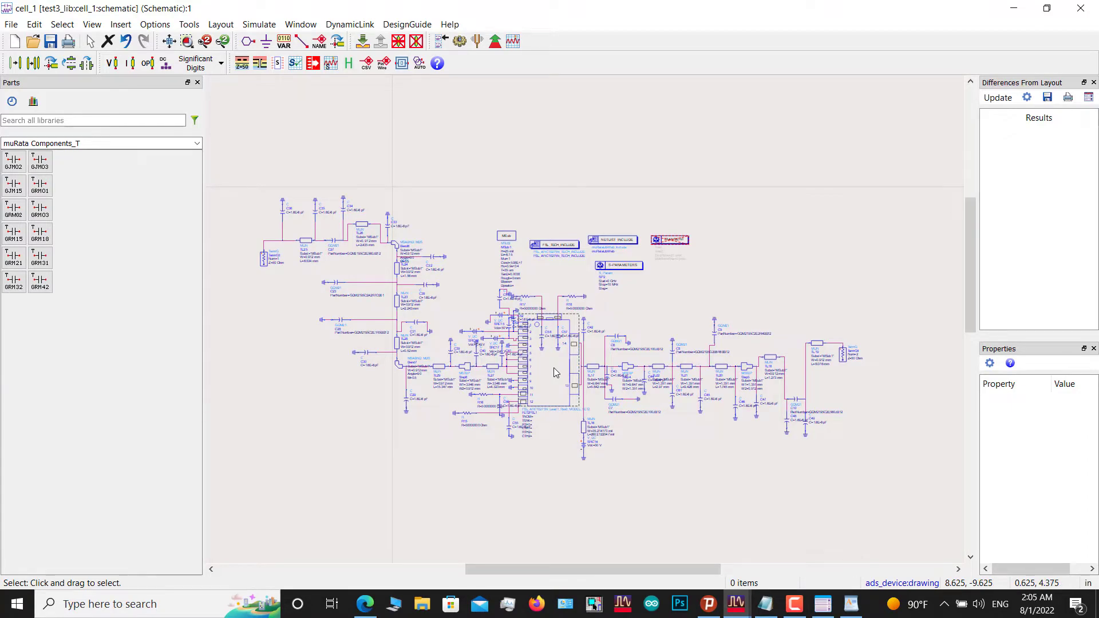
scroll(554, 368, "up", 5)
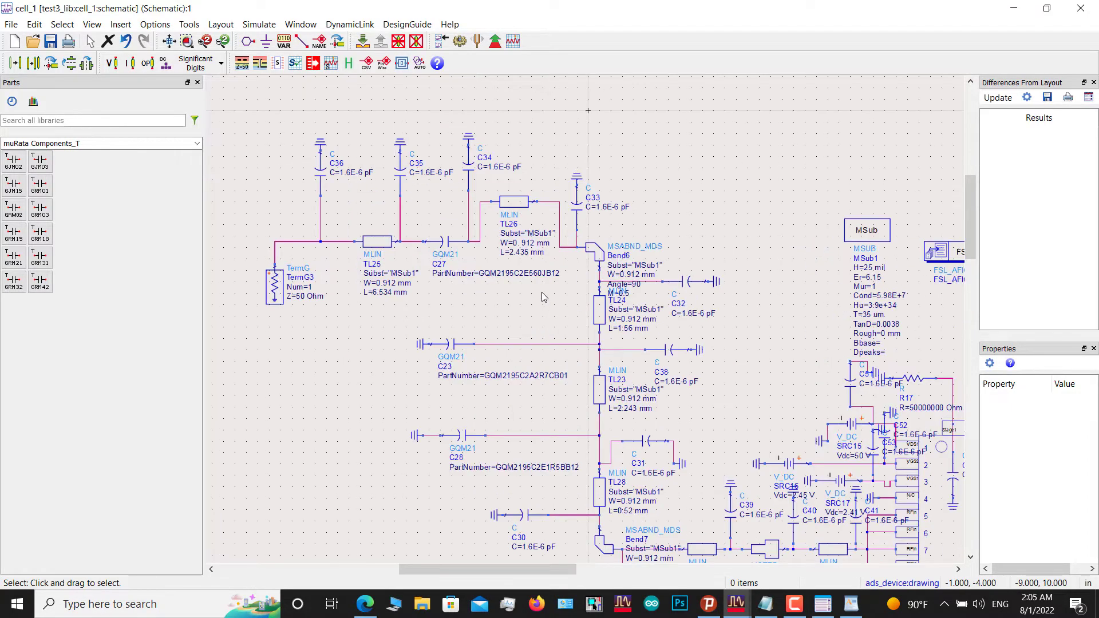
scroll(543, 297, "up", 3)
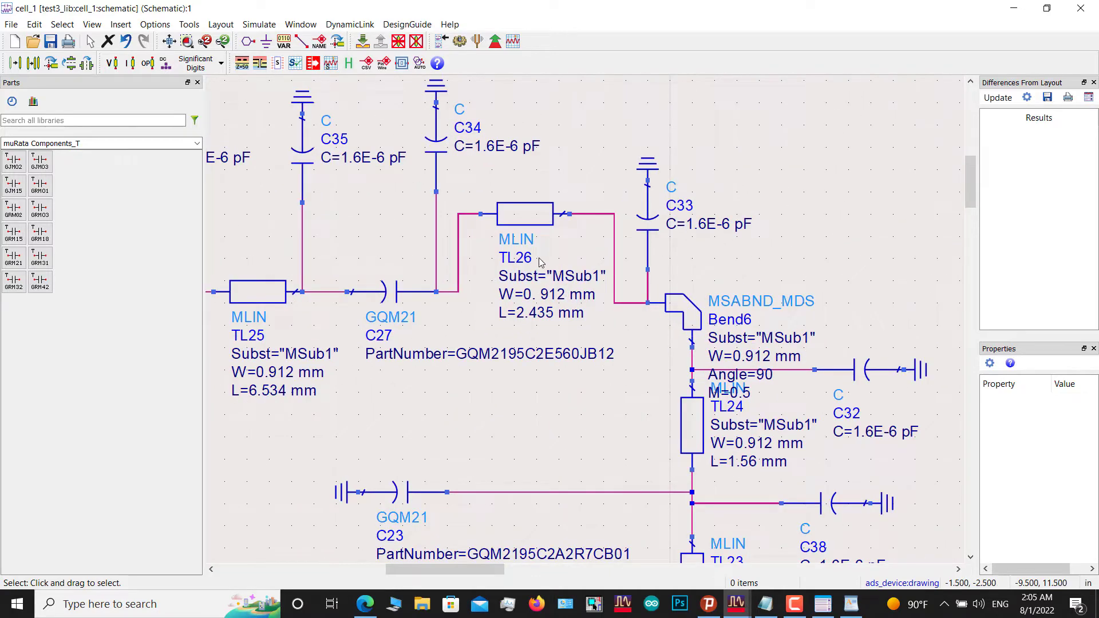
Delete the stray space in TL26's width so it reads W=0.912 mm
double_click(524, 214)
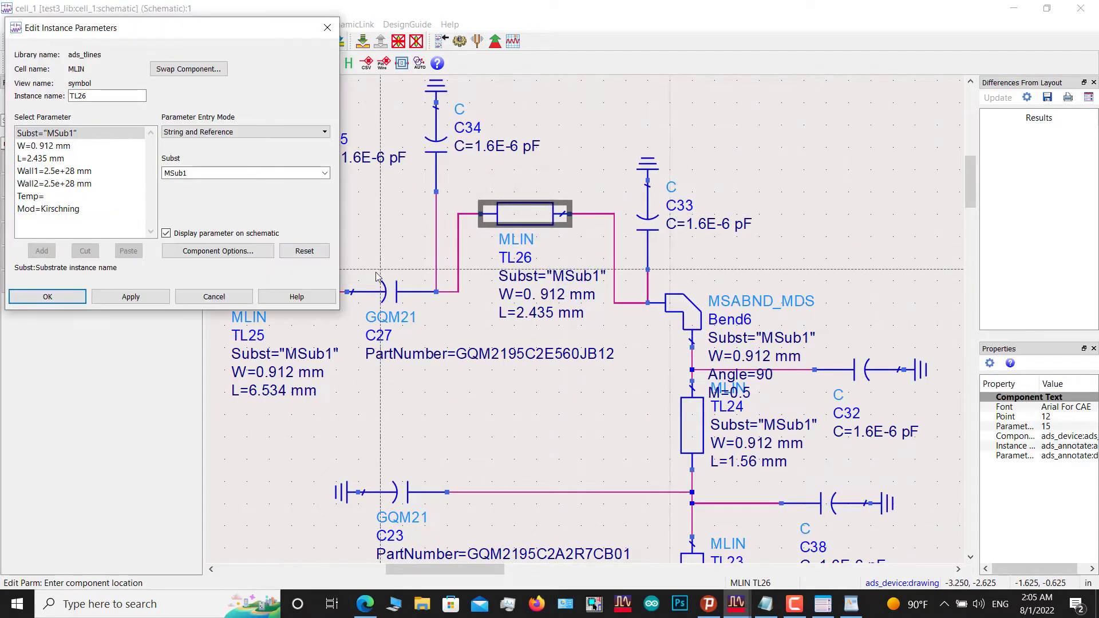
left_click(45, 147)
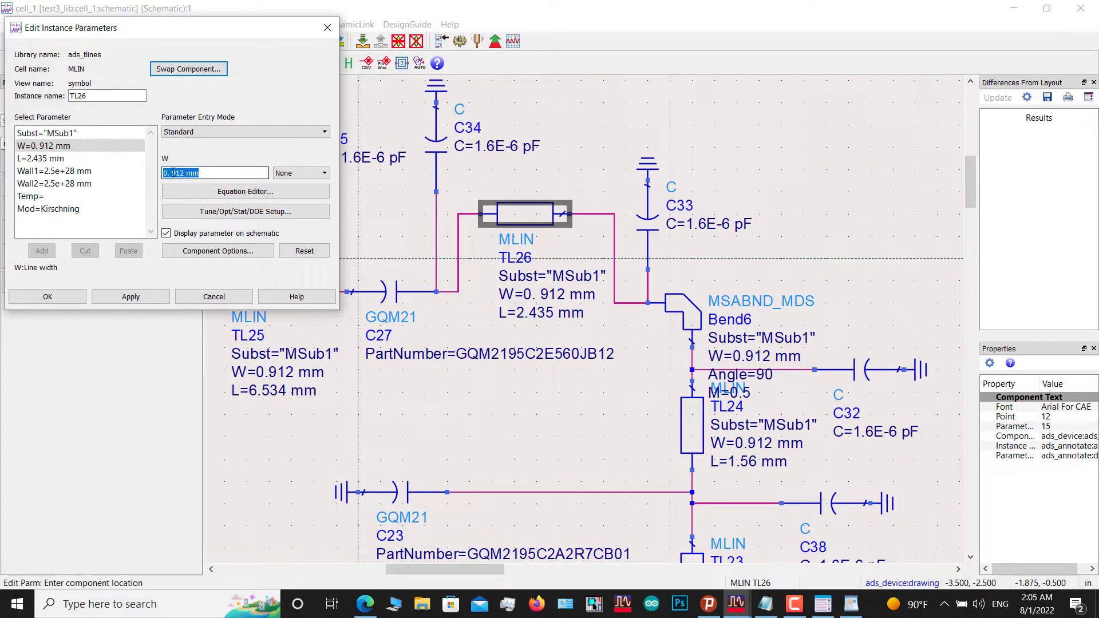
left_click(173, 173)
key("BackSpace")
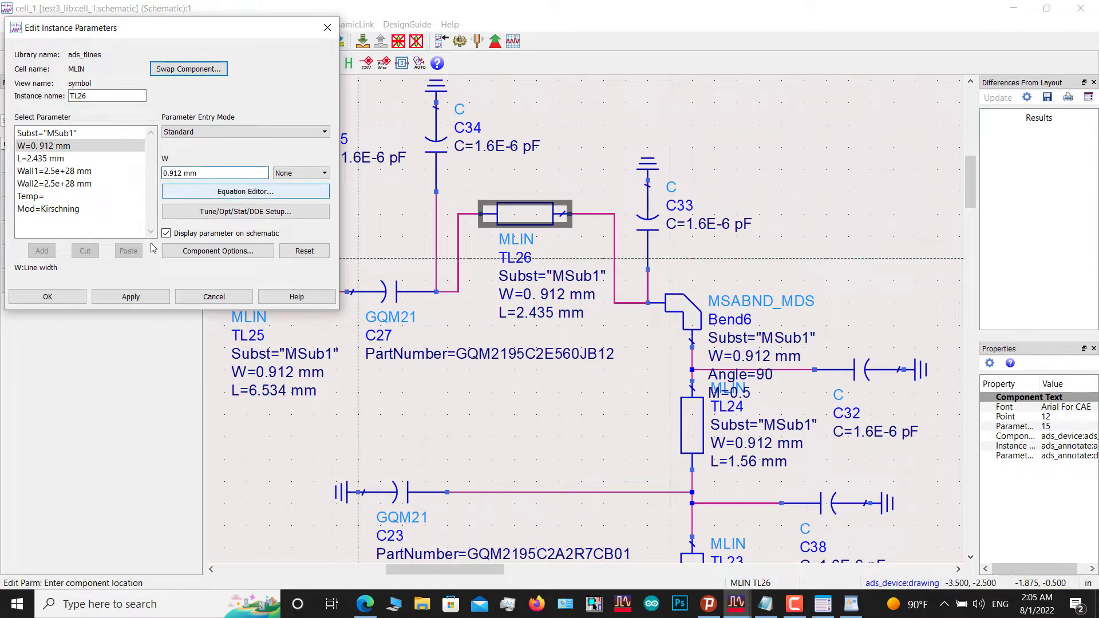
left_click(48, 297)
scroll(575, 309, "down", 5)
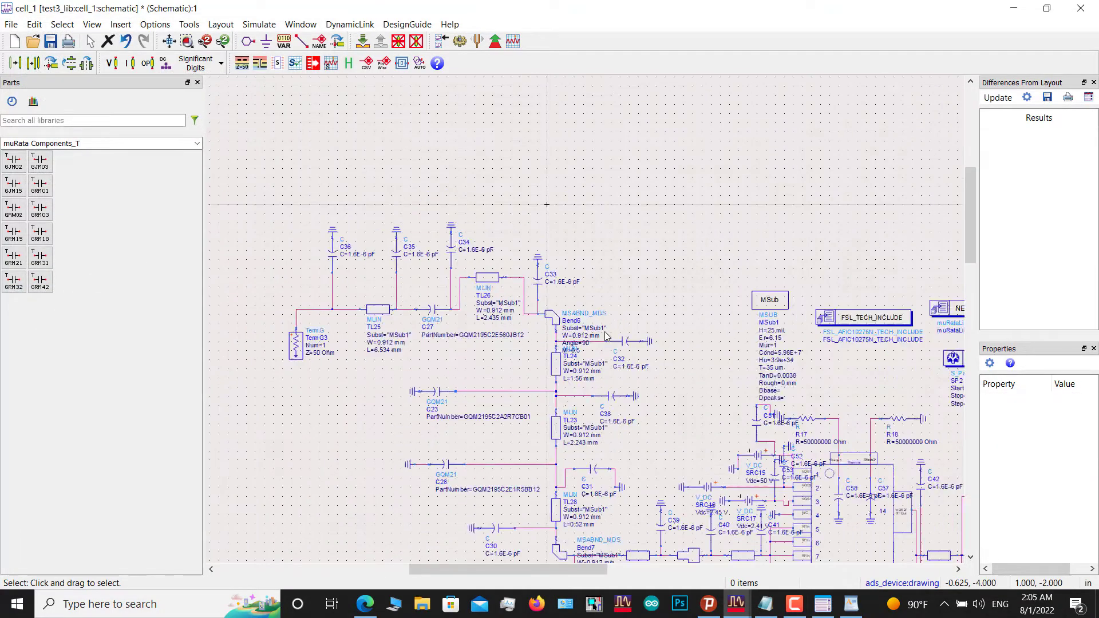
scroll(576, 309, "up", 3)
scroll(575, 309, "down", 1)
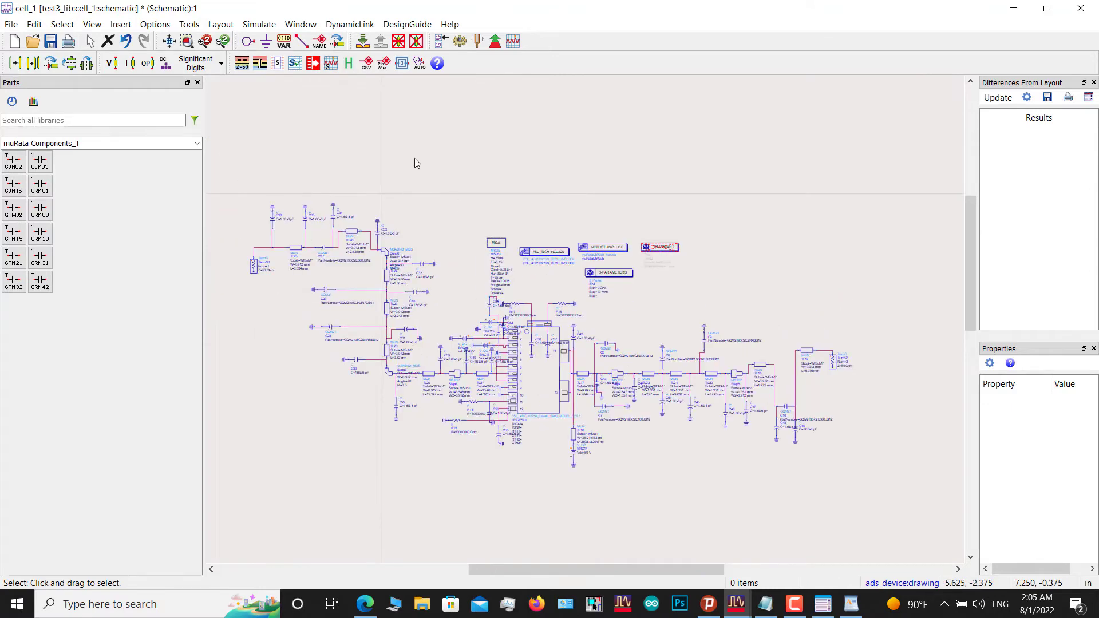
Rerun the simulation and add a rectangular plot of S(1,1) in dB
left_click(459, 42)
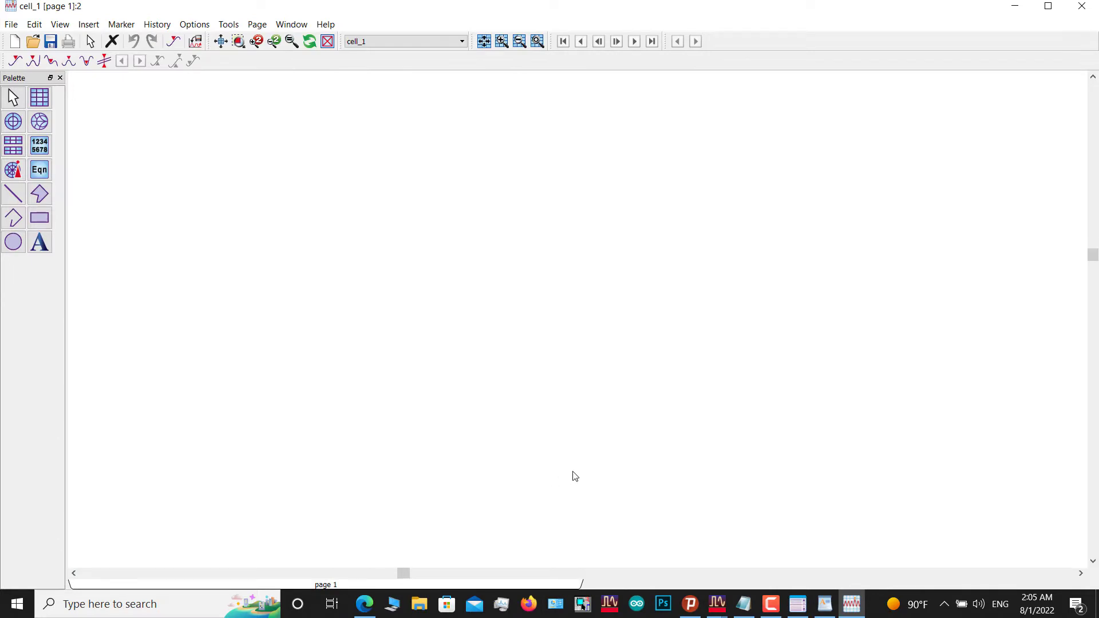
left_click(39, 98)
left_click(442, 247)
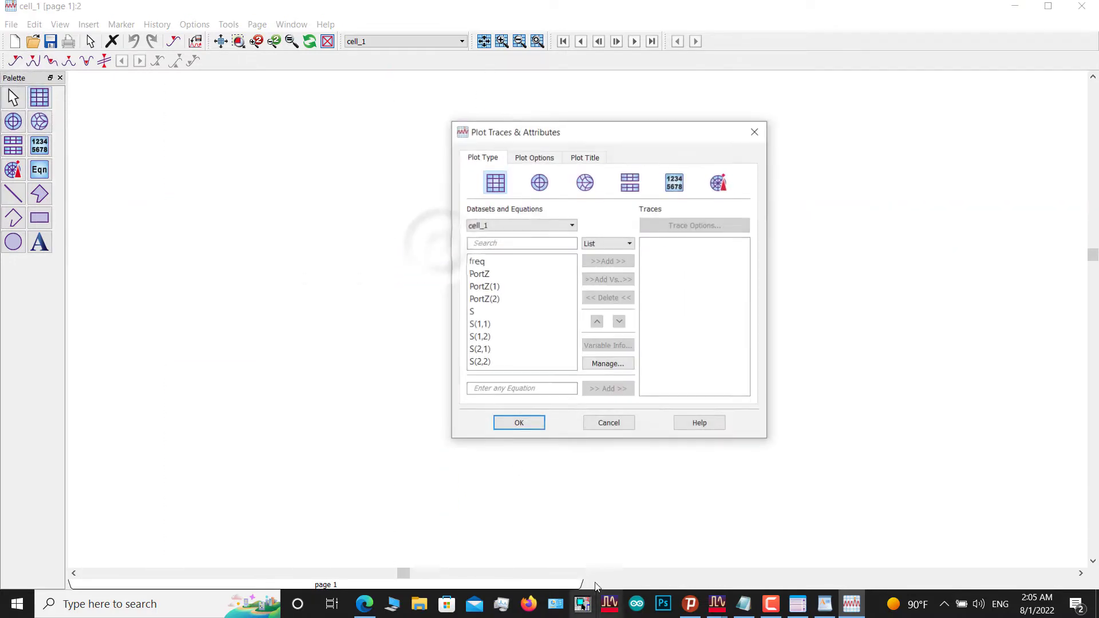
double_click(518, 325)
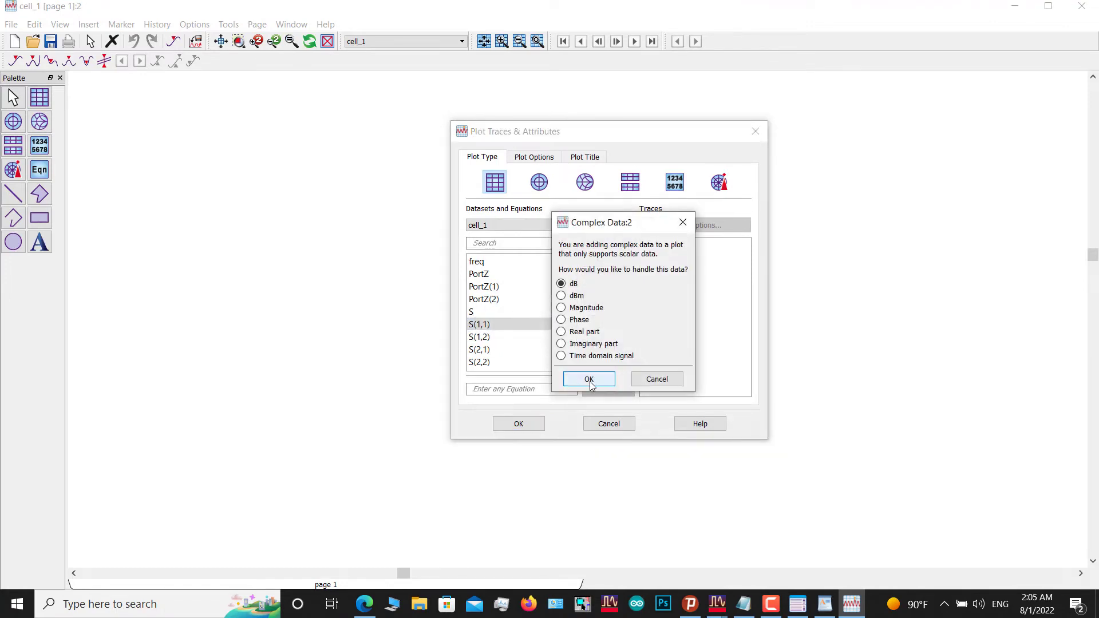
left_click(588, 379)
left_click(519, 423)
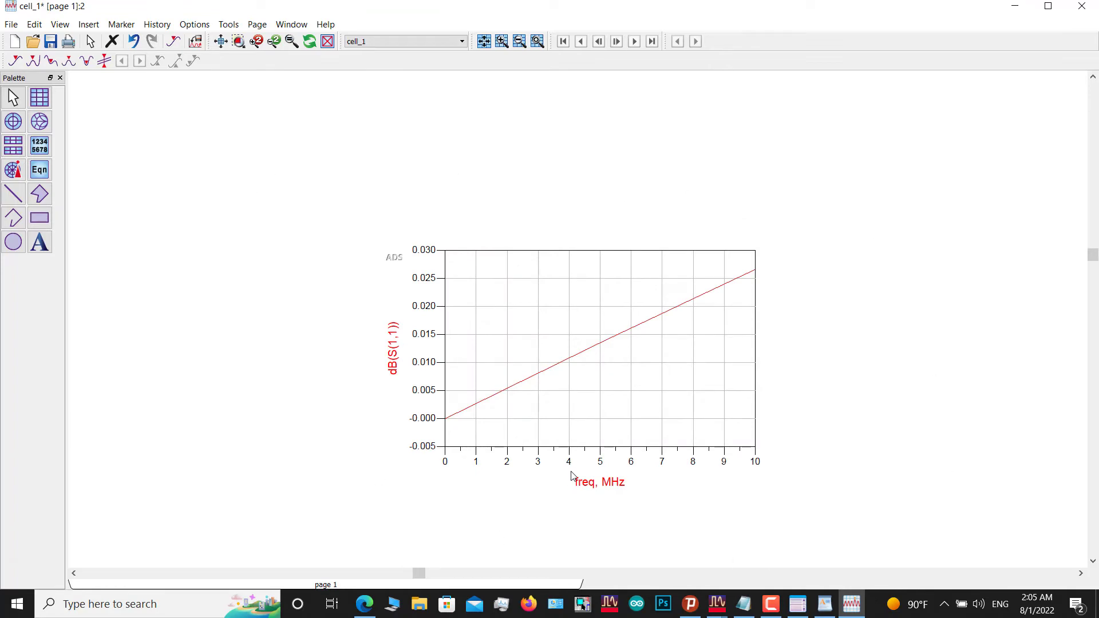
Switch back to the hpeesofsim window to review the finished run's messages
key("alt+Tab")
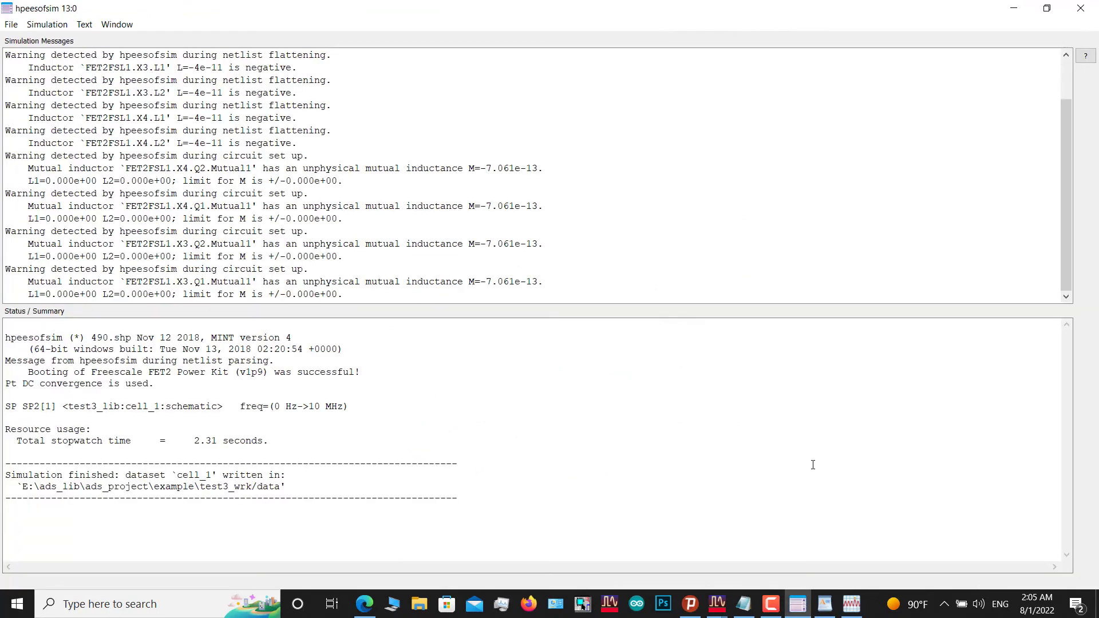